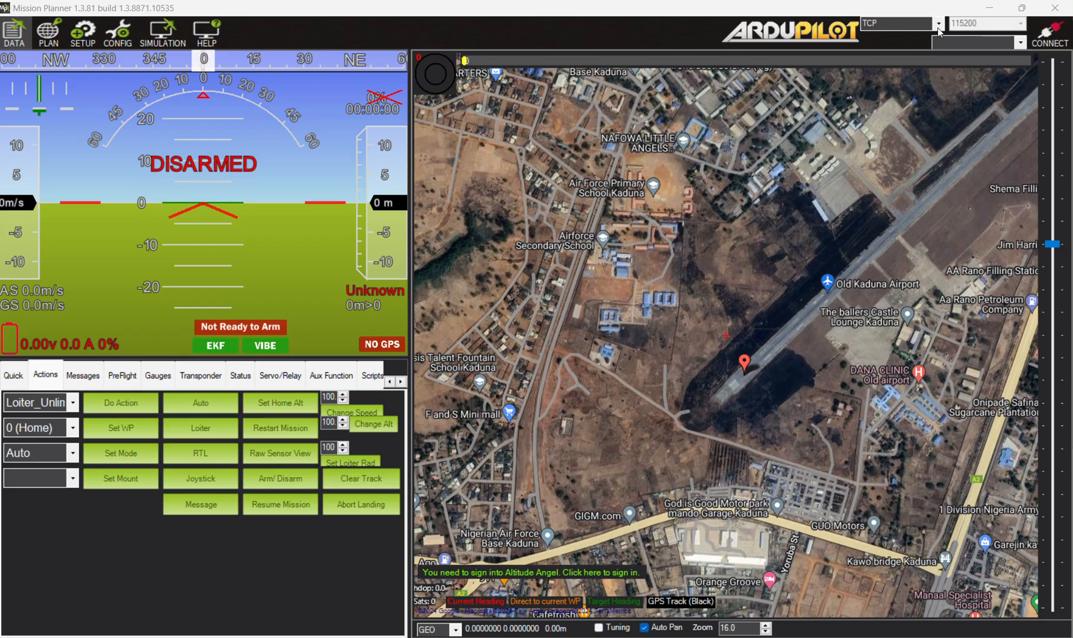
# Step: Review the available connection types and examine the runway area on the flight data map more closely
pyautogui.click(940, 24)
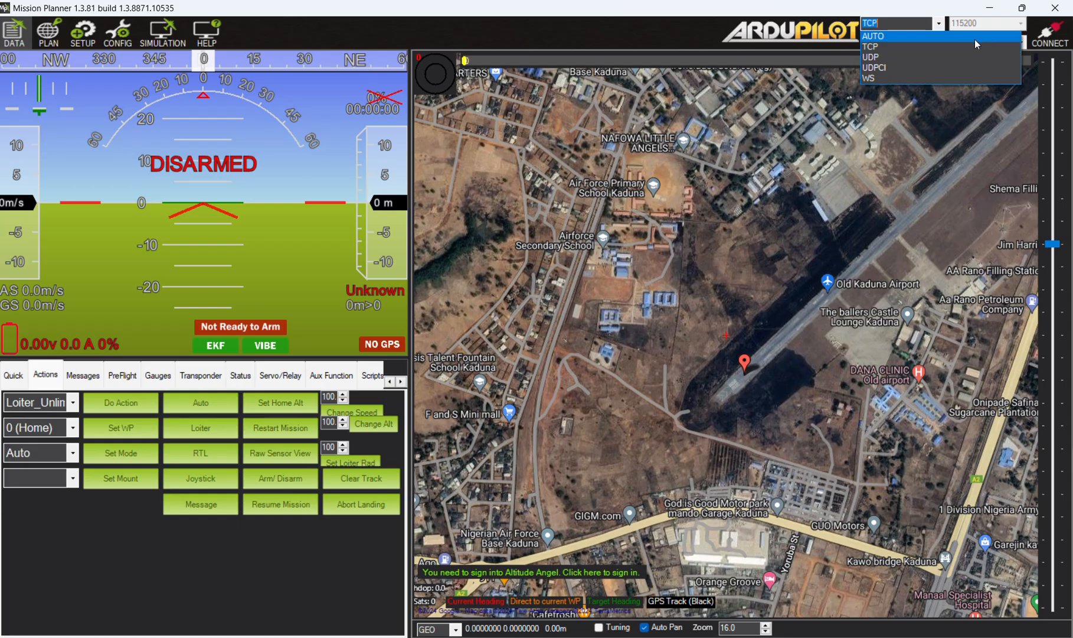
pyautogui.click(990, 22)
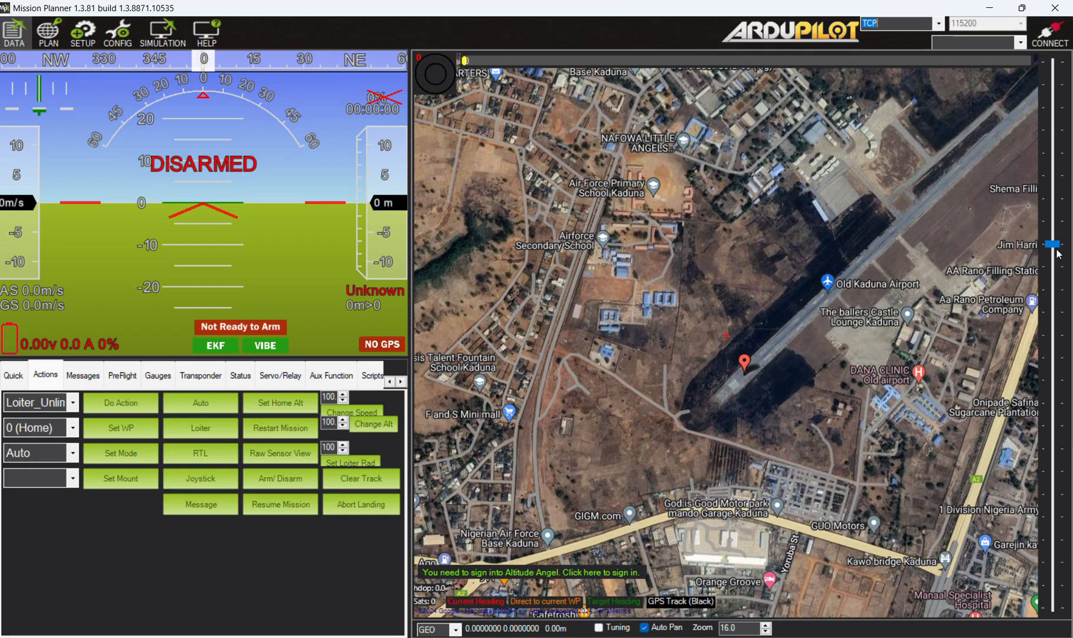
pyautogui.moveTo(1053, 243); pyautogui.dragTo(940, 126)
pyautogui.moveTo(419, 222)
pyautogui.mouseDown()
pyautogui.moveTo(543, 247)
pyautogui.moveTo(587, 243)
pyautogui.mouseUp()
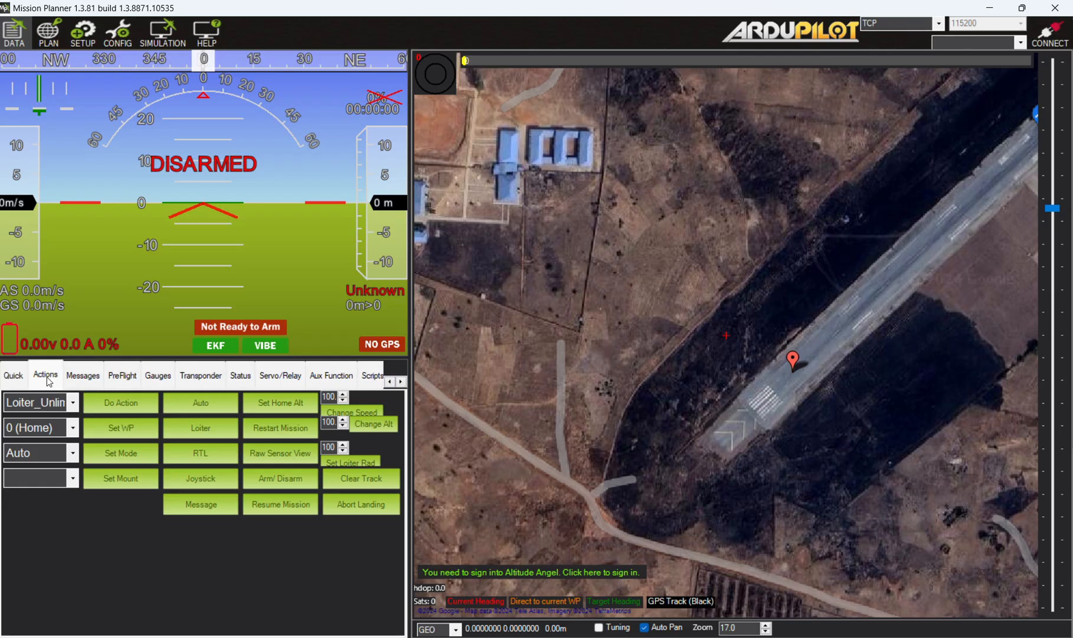
# Step: Look through the flight data pages, including Messages, PreFlight, Gauges, Transponder, Status, Servo/Relay, Aux Function and Scripts, and return to Actions
pyautogui.click(79, 376)
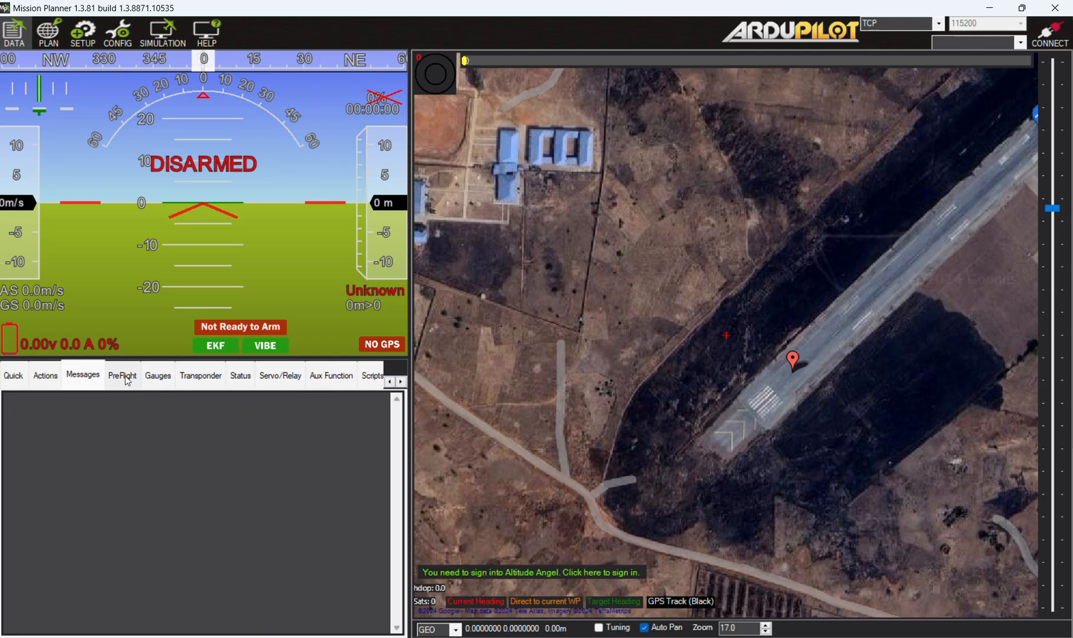
pyautogui.click(125, 377)
pyautogui.click(160, 377)
pyautogui.click(201, 378)
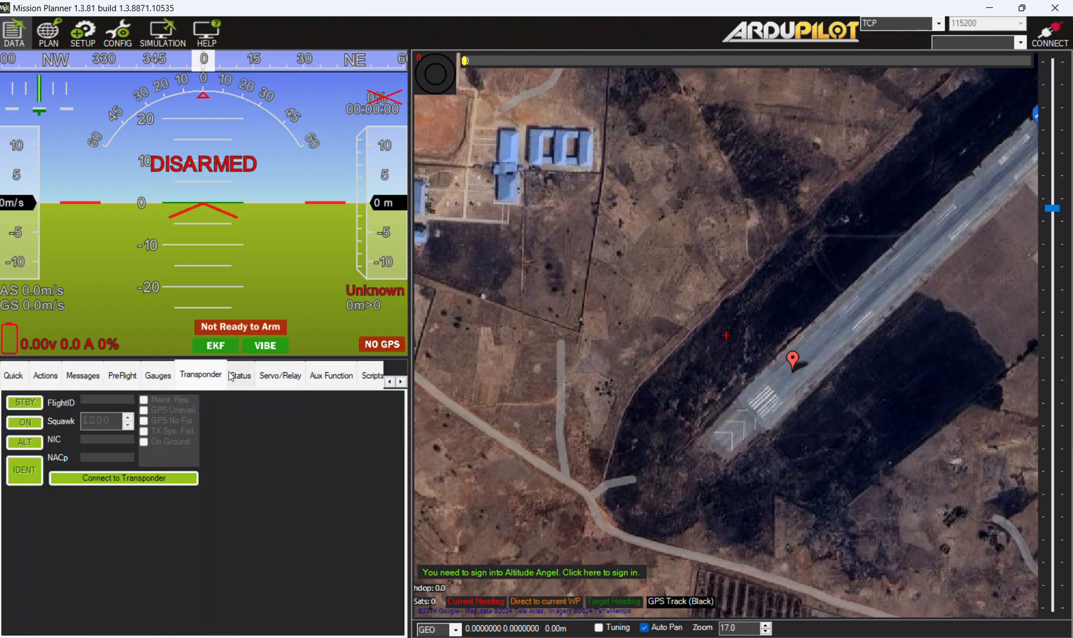
pyautogui.click(242, 377)
pyautogui.click(273, 377)
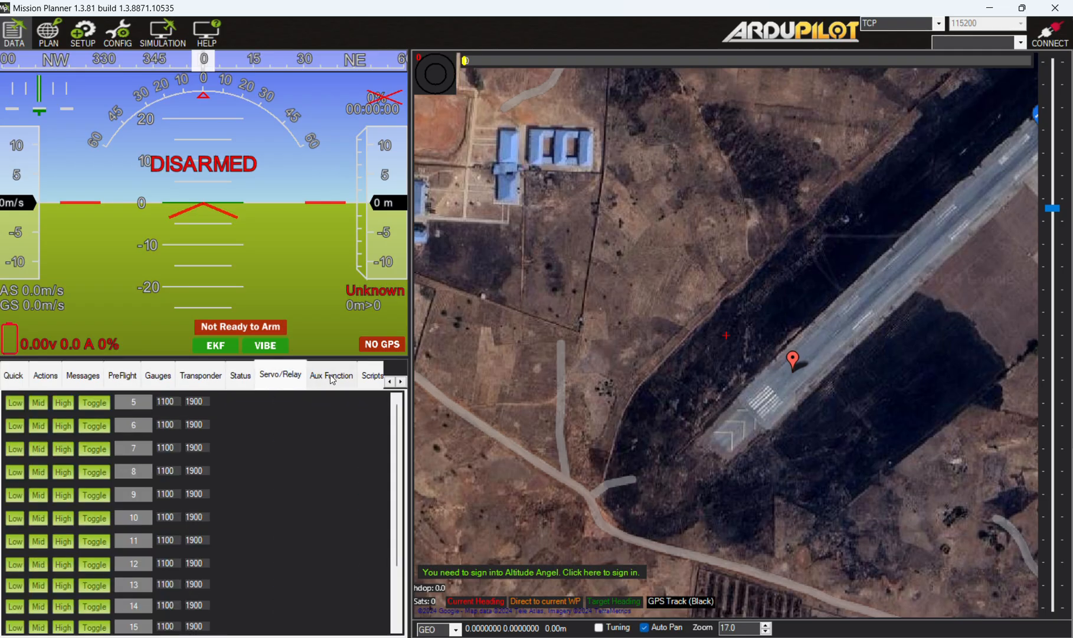
pyautogui.click(331, 375)
pyautogui.click(373, 376)
pyautogui.click(6, 381)
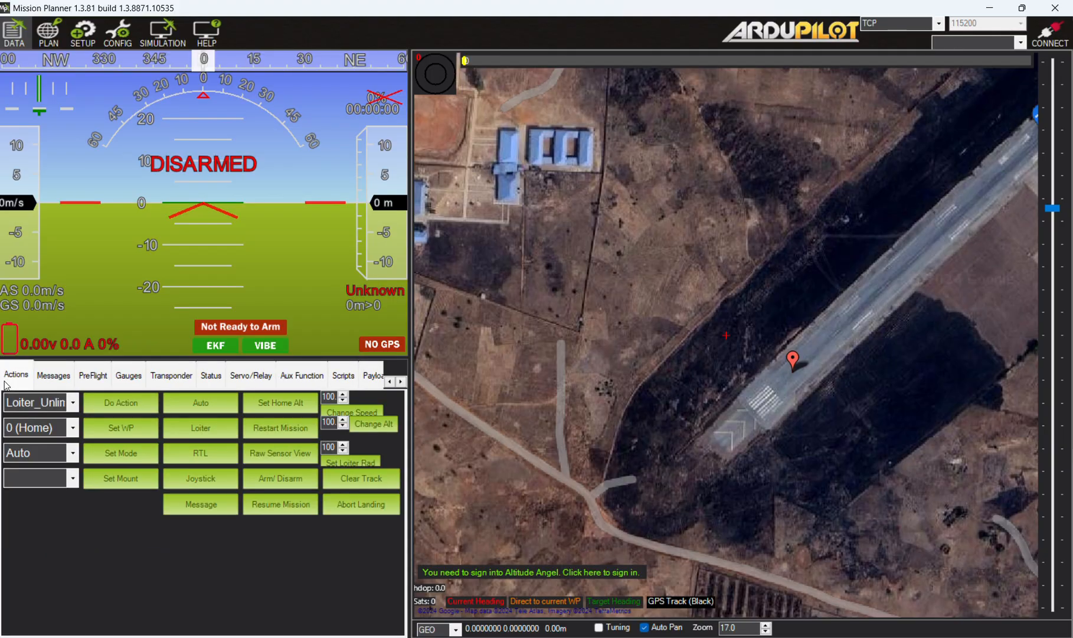
pyautogui.click(53, 378)
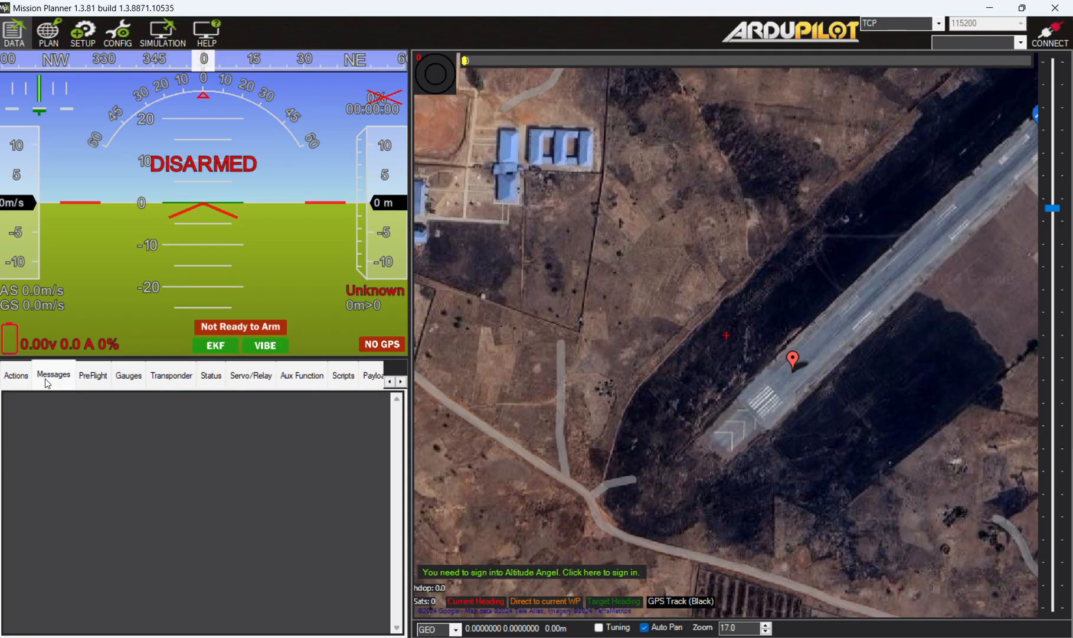
pyautogui.click(24, 381)
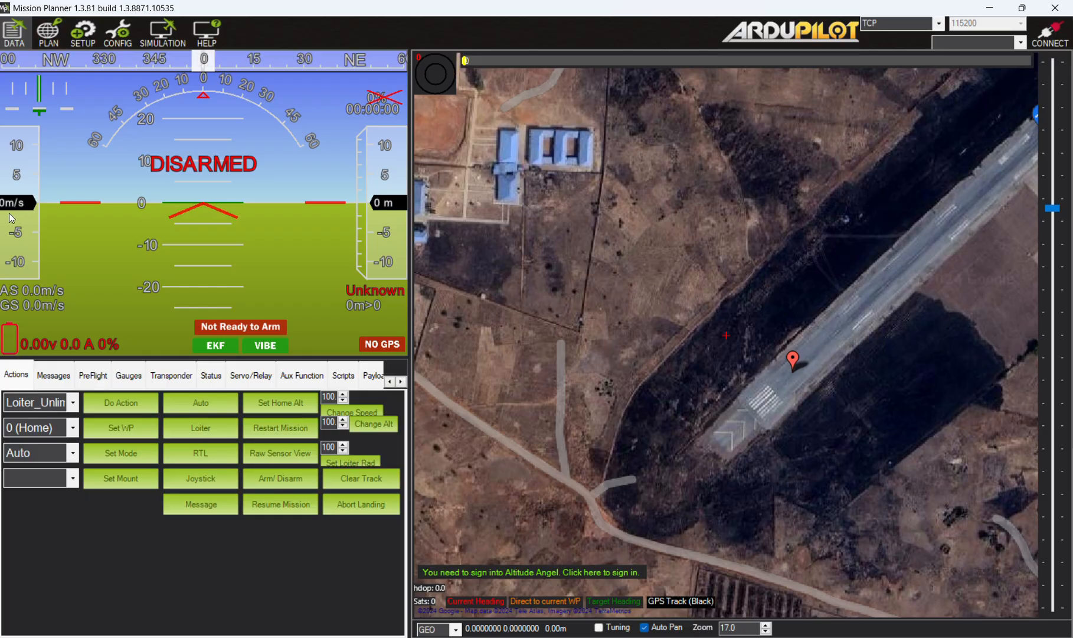
# Step: Set the planner's altitude and distance units to Feet and the speed units to knots
pyautogui.click(93, 43)
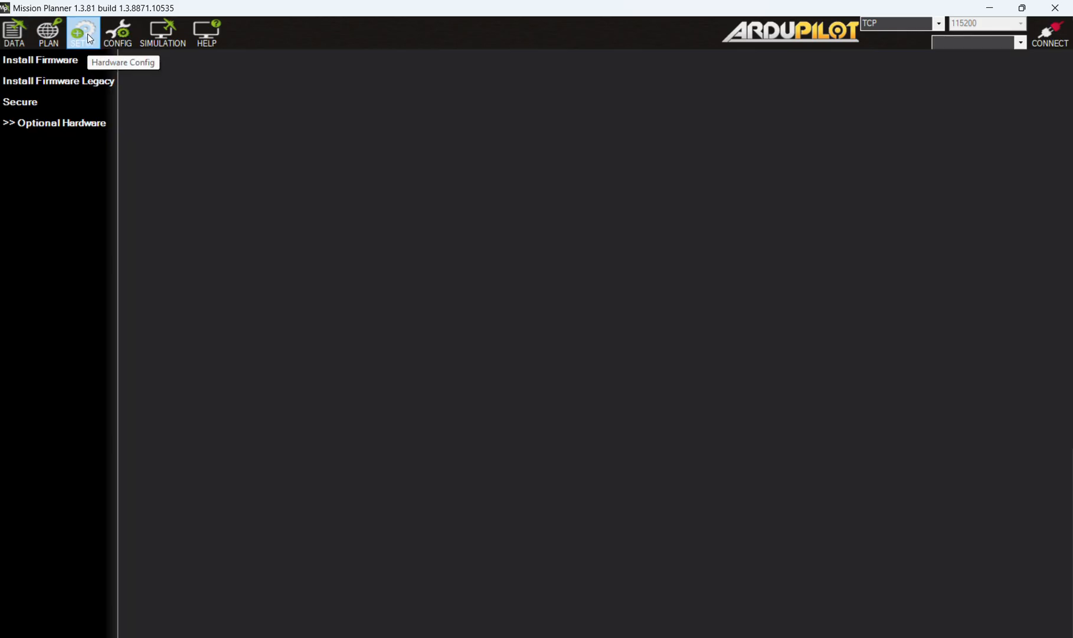
pyautogui.click(121, 34)
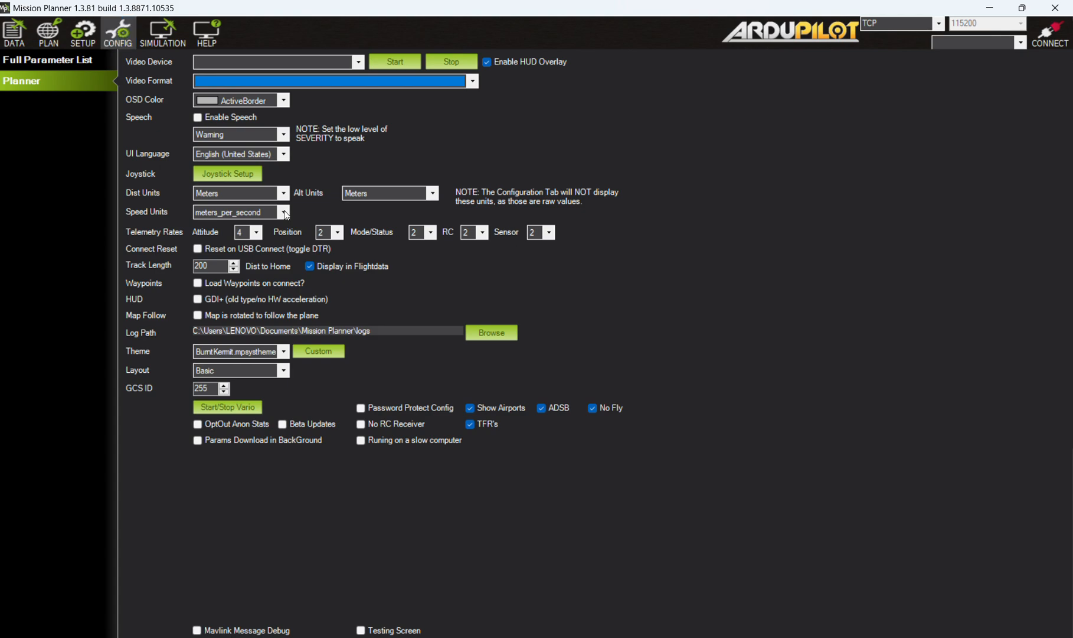
pyautogui.click(433, 194)
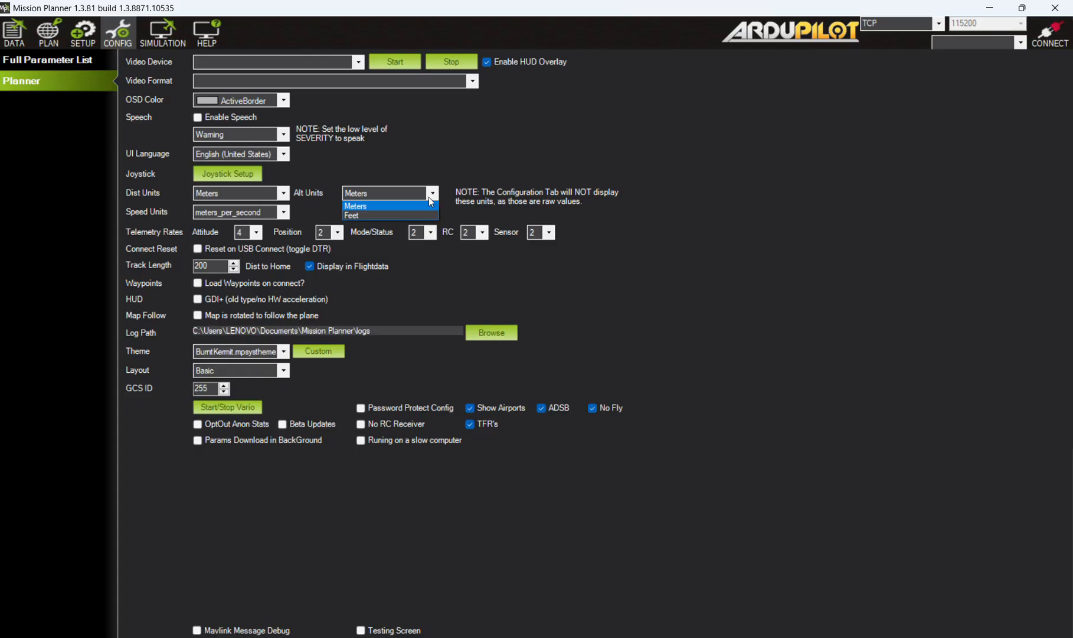
pyautogui.click(401, 216)
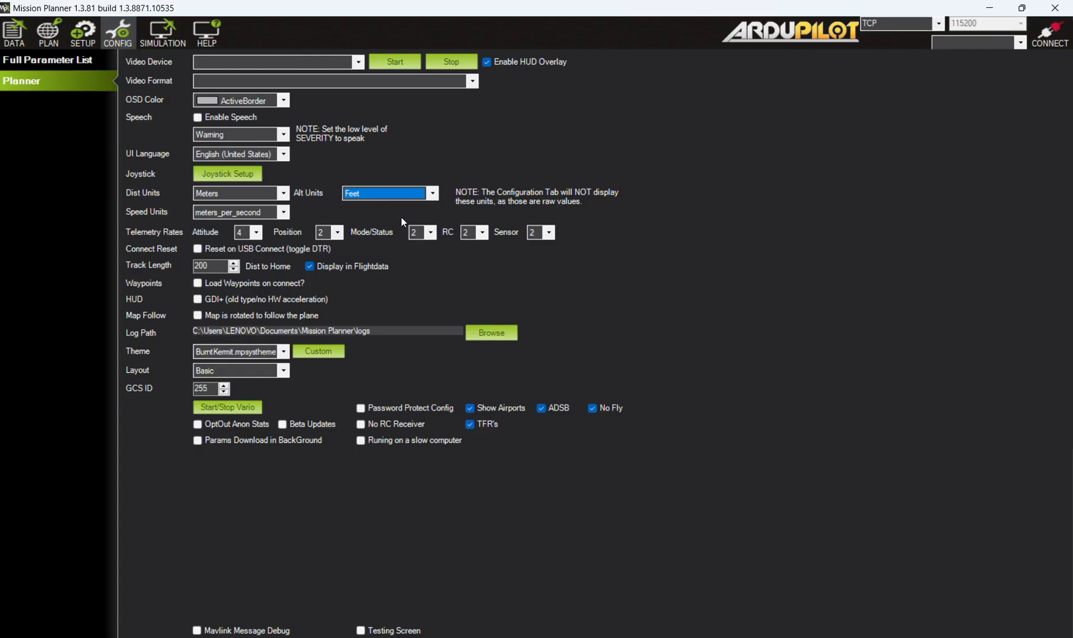
pyautogui.click(284, 193)
pyautogui.click(248, 212)
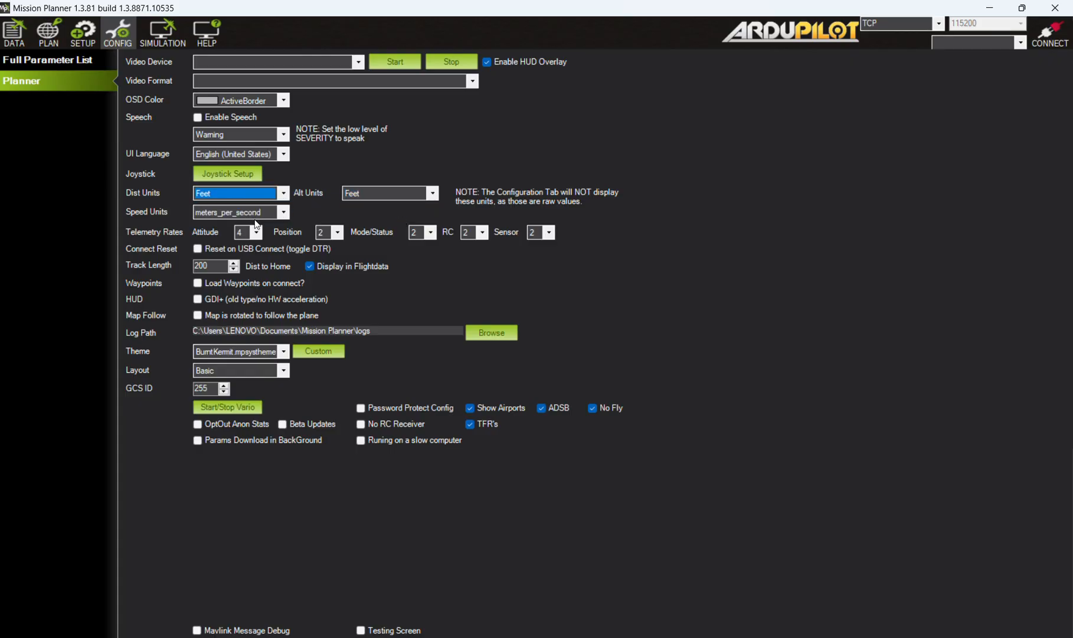
pyautogui.click(284, 212)
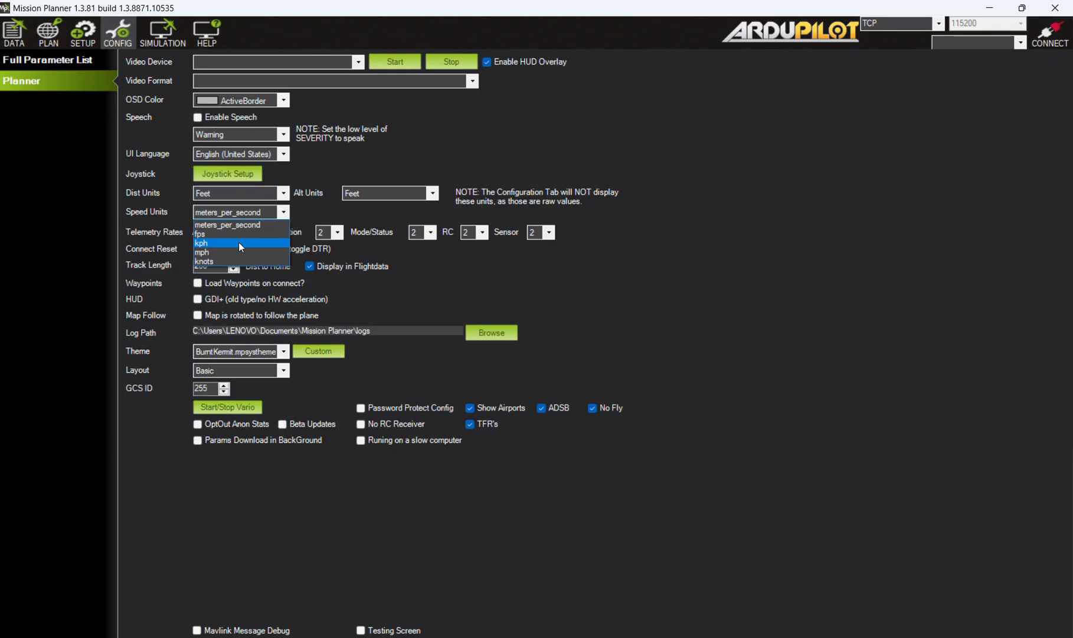
pyautogui.click(227, 262)
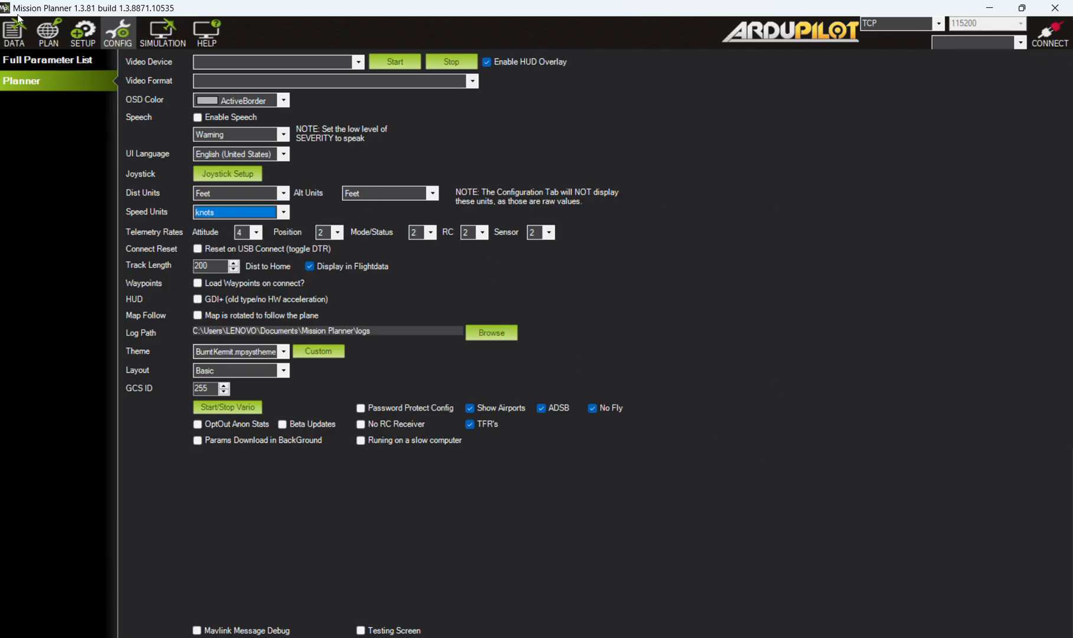
# Step: Inspect the EKF Status and Vibration windows from the flight data display, closing each one
pyautogui.click(14, 33)
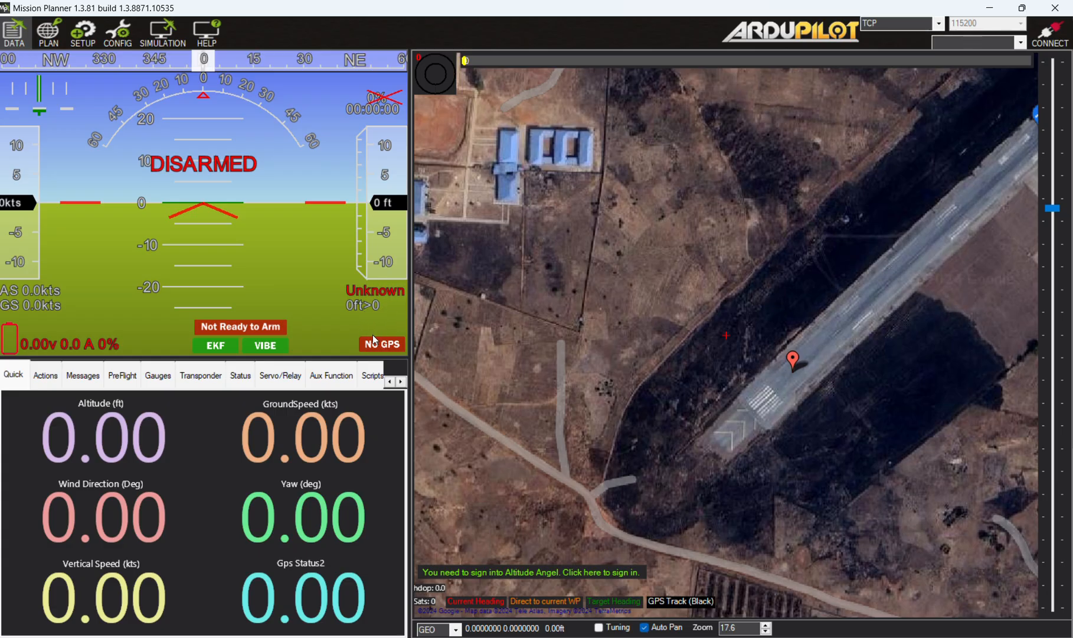
pyautogui.click(216, 347)
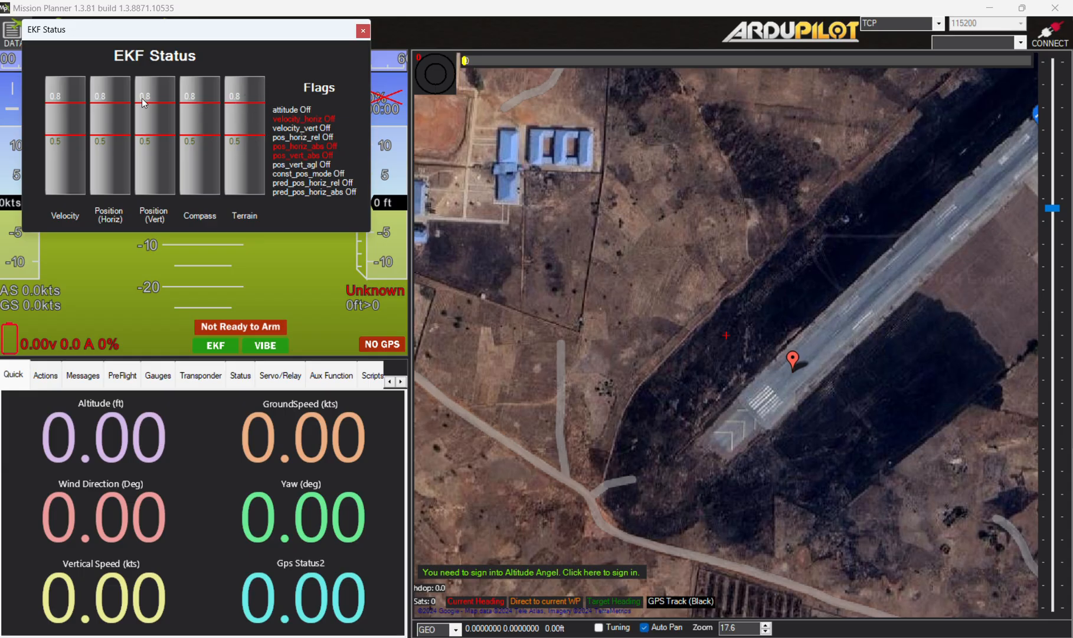
pyautogui.click(365, 33)
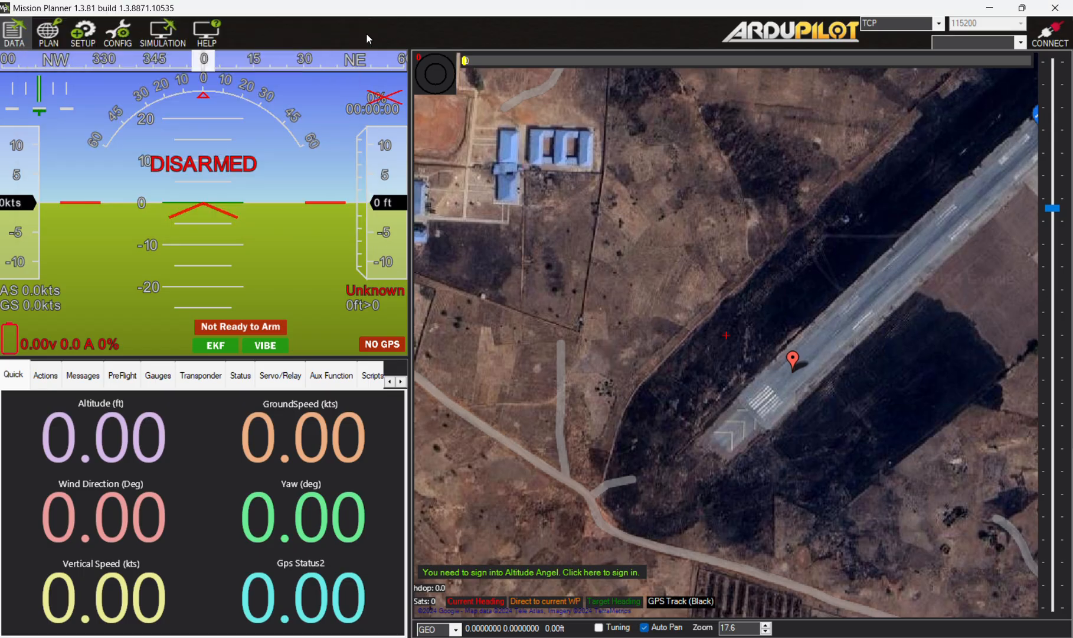
pyautogui.click(274, 350)
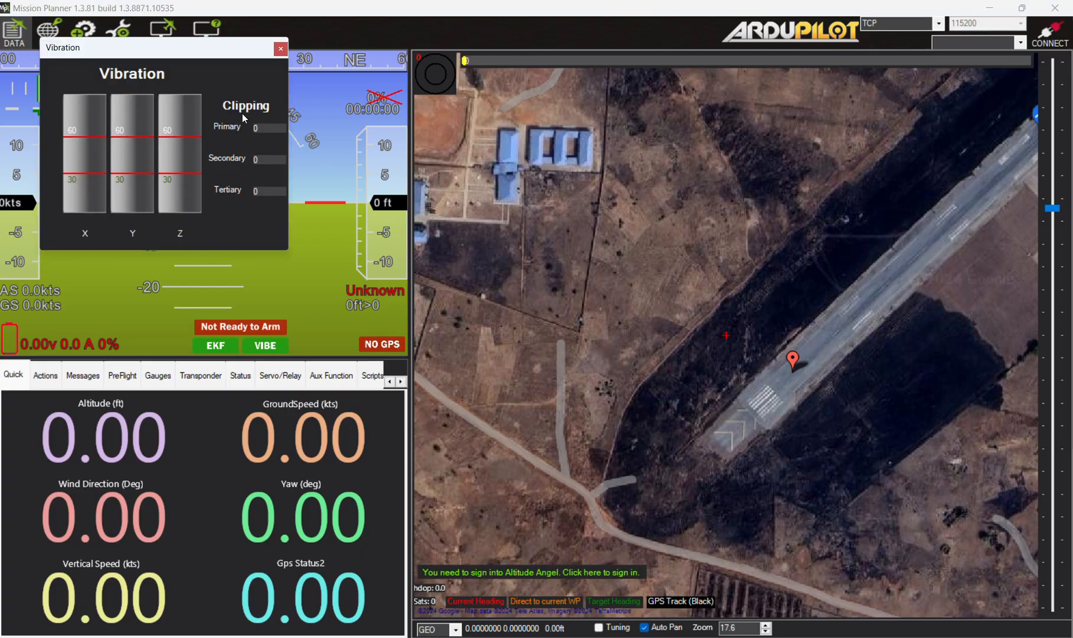
pyautogui.click(283, 51)
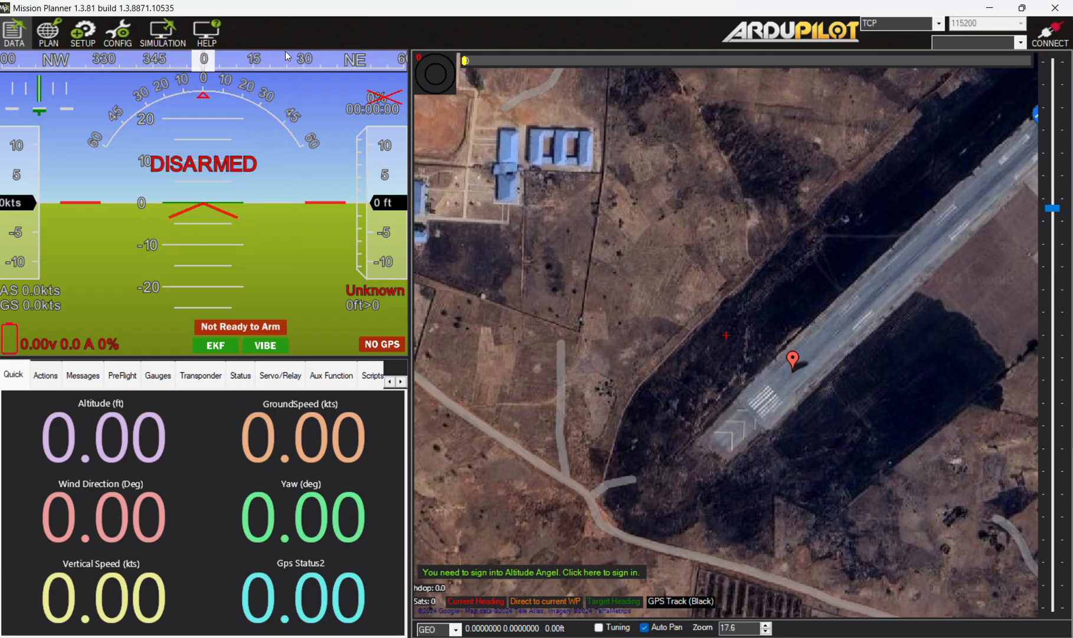
# Step: Look over the mission planning screen, the current and legacy firmware installation pages, the full parameter list and the planner settings
pyautogui.click(50, 39)
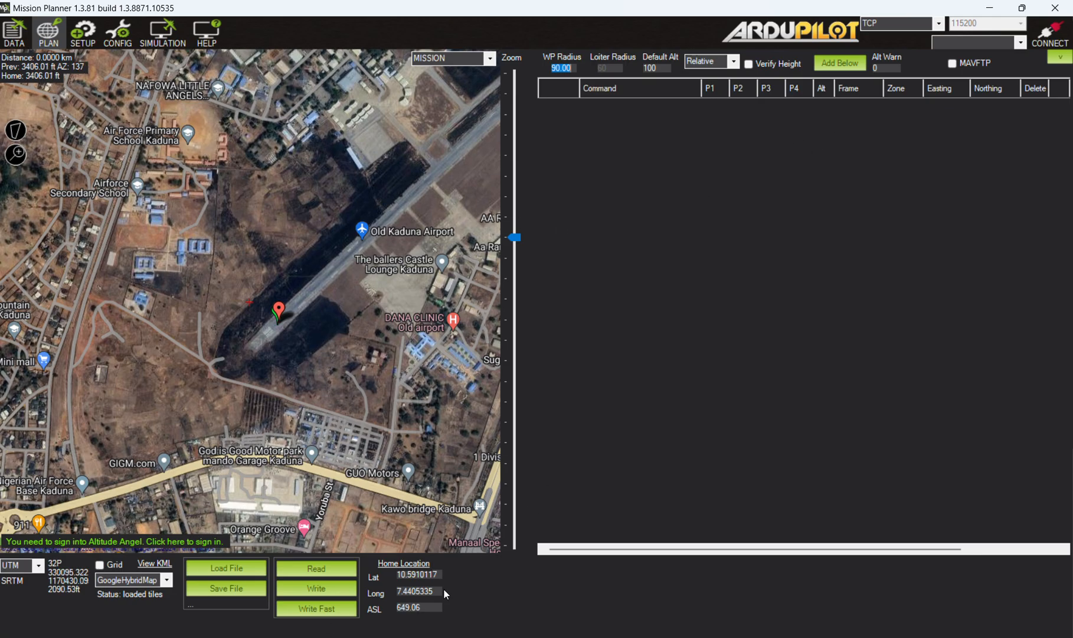
pyautogui.click(91, 42)
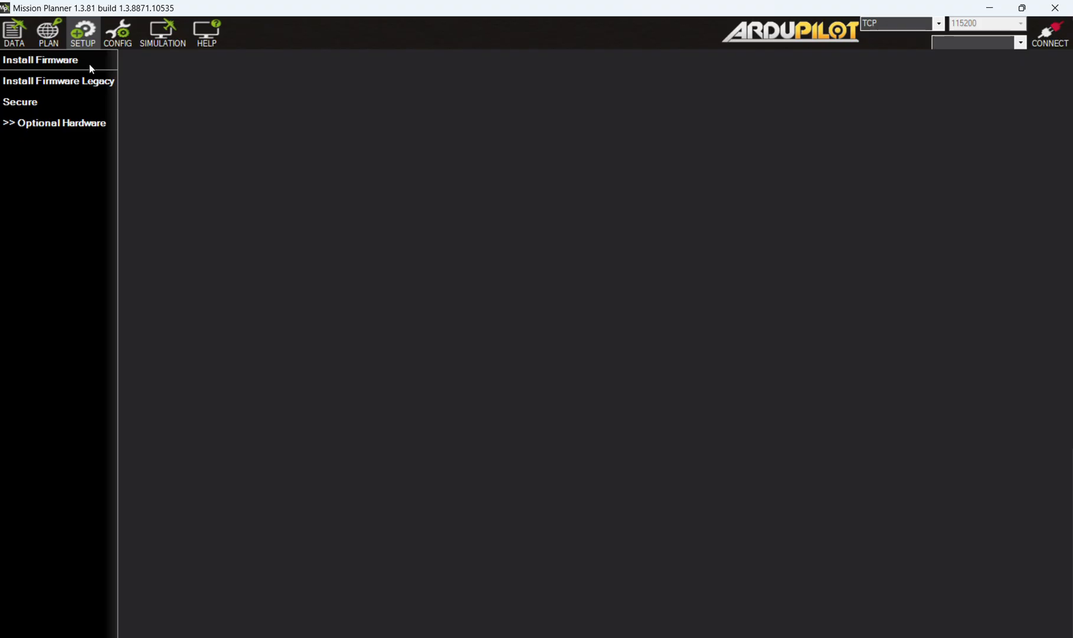
pyautogui.click(89, 63)
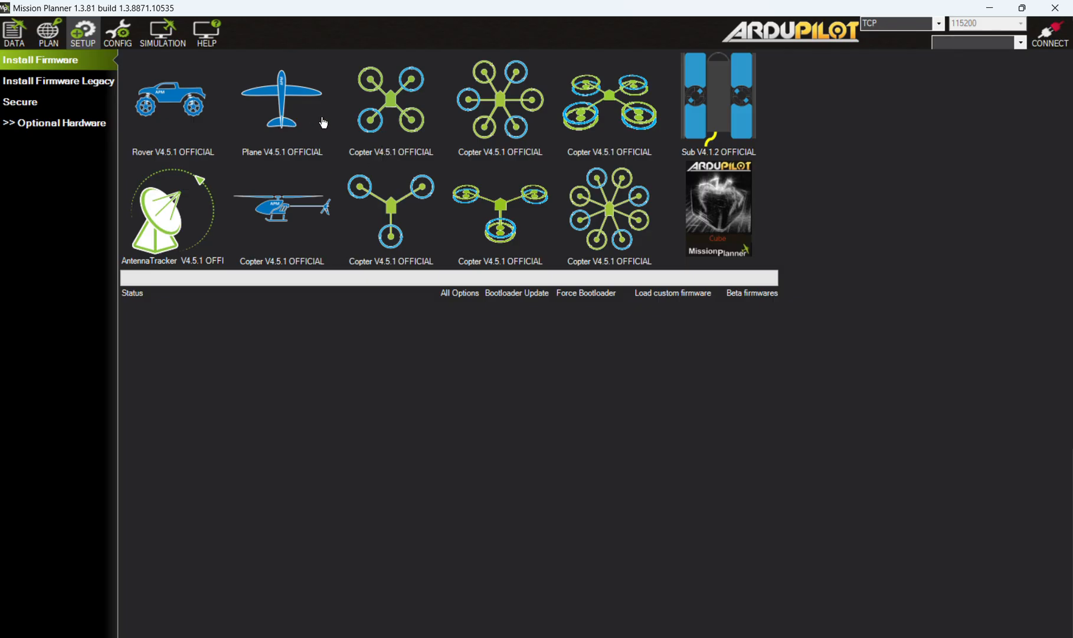
pyautogui.click(90, 82)
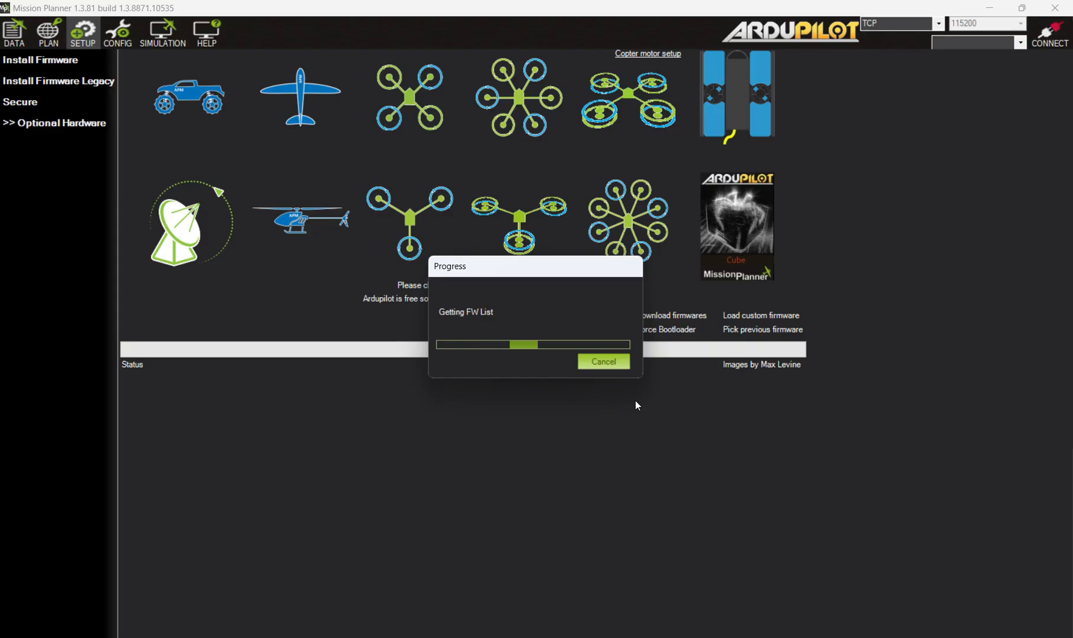
pyautogui.click(614, 362)
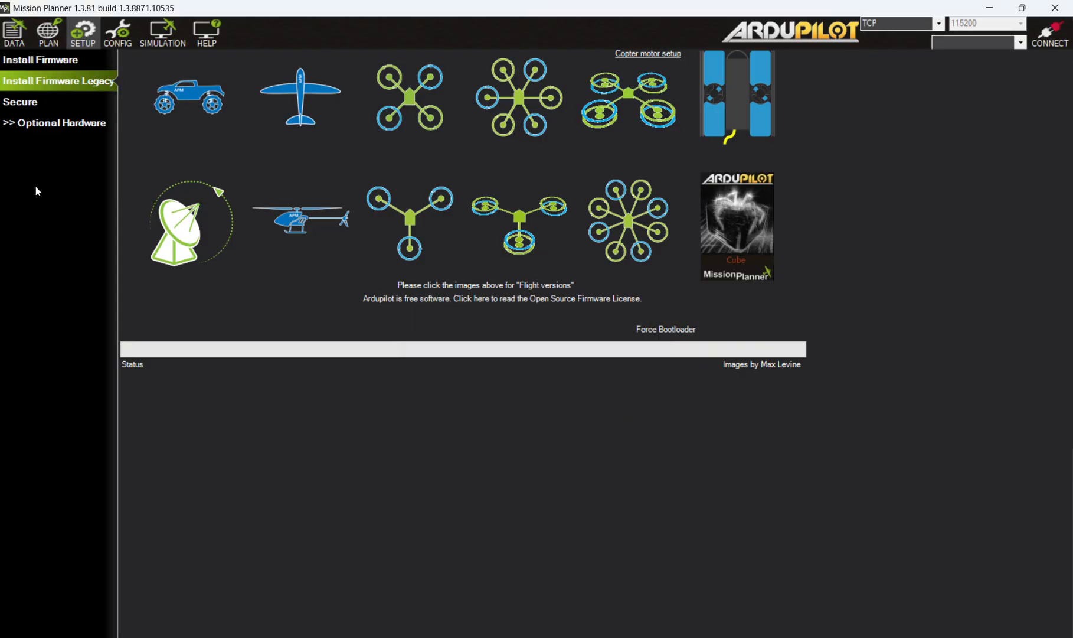
pyautogui.click(121, 39)
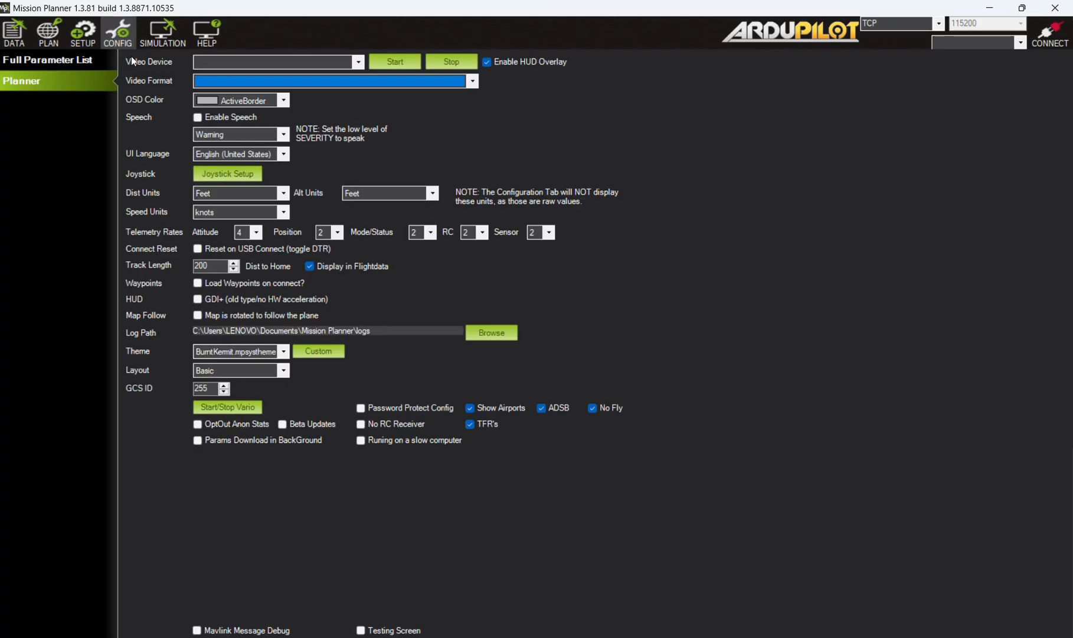
pyautogui.click(47, 60)
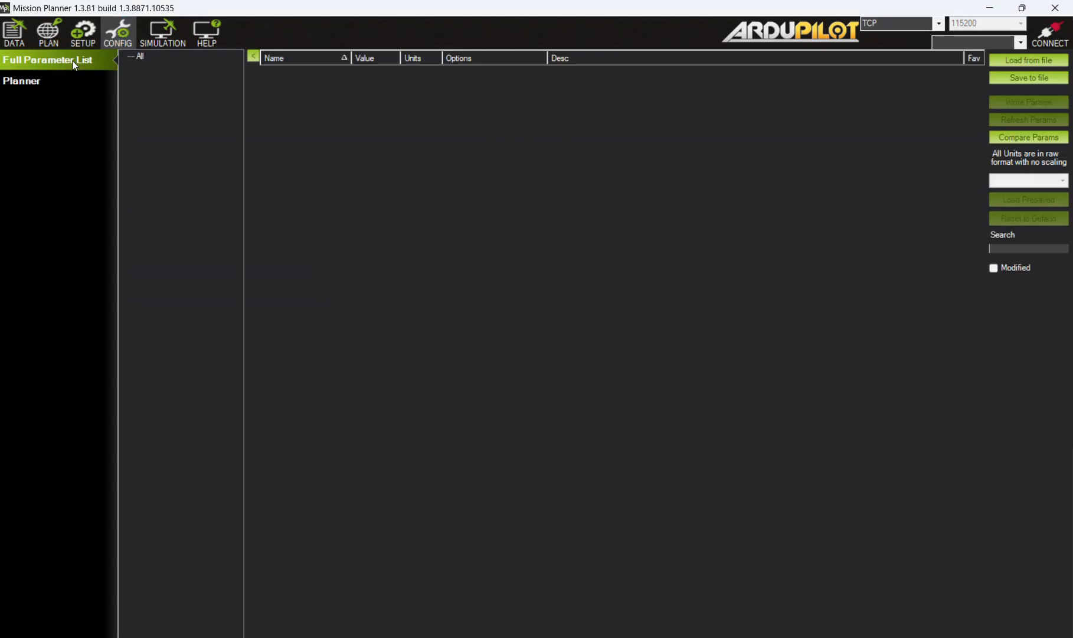
pyautogui.click(44, 86)
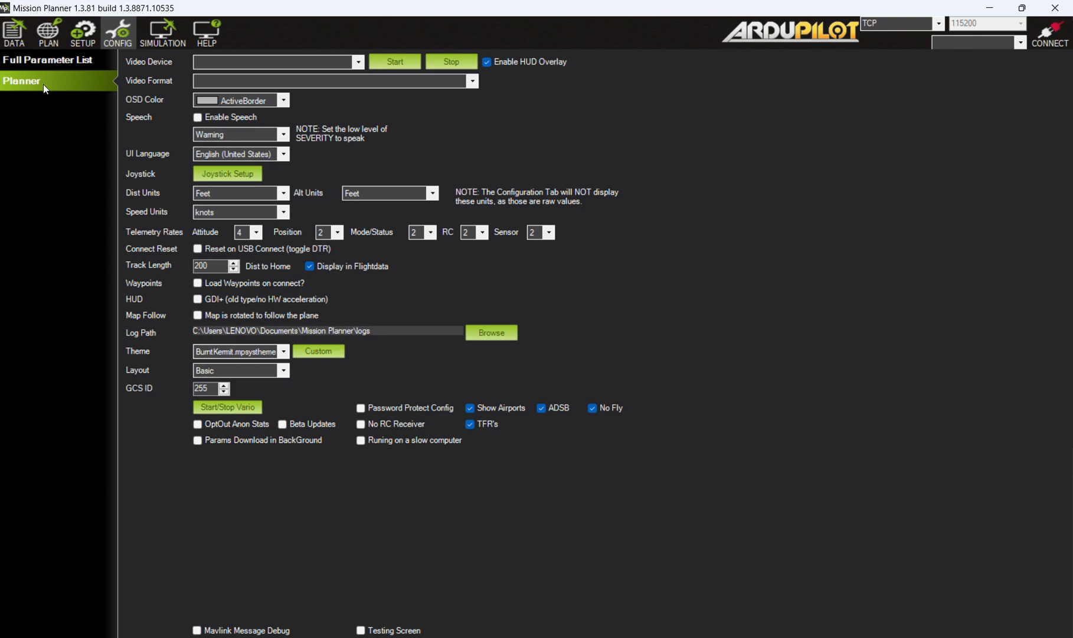
# Step: Start a simulation of the quadplane model with the Latest(Dev) Plane firmware and allow ArduPlane network access
pyautogui.click(168, 43)
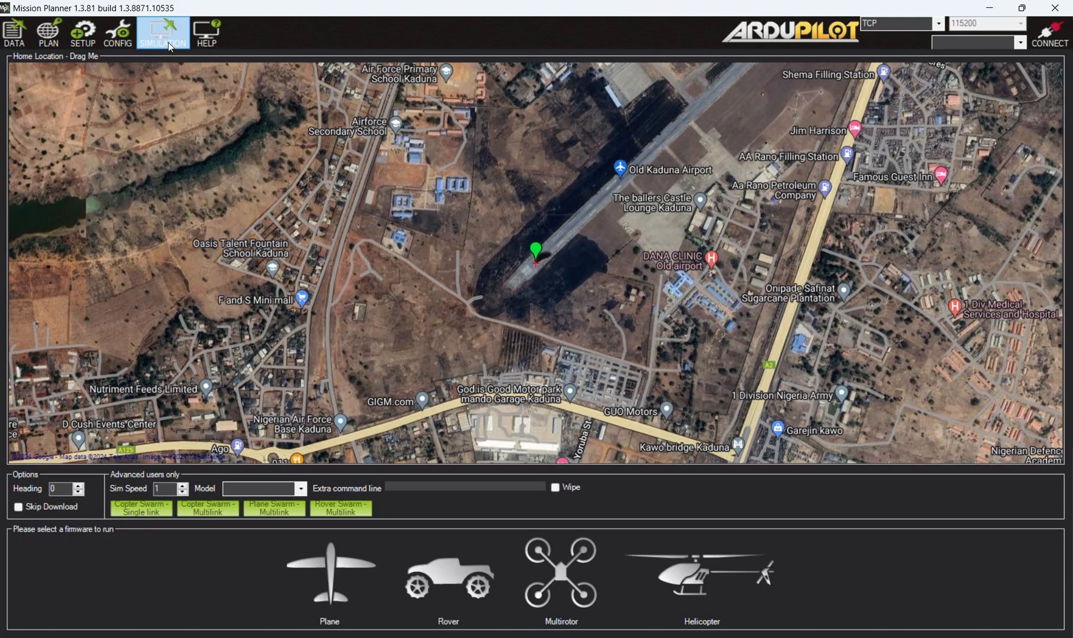
pyautogui.click(302, 490)
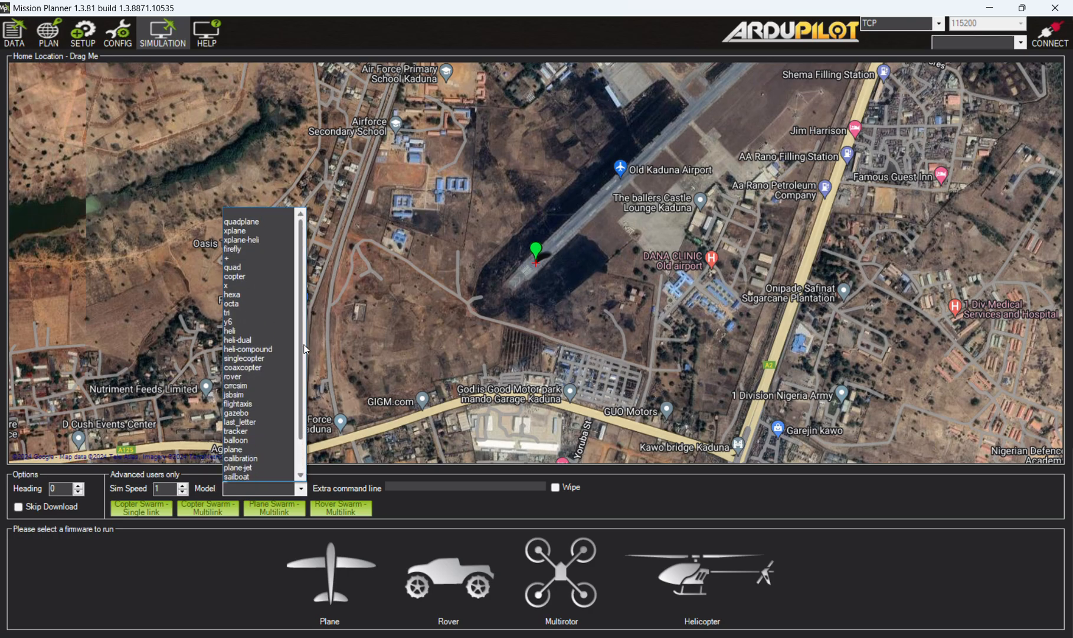
pyautogui.click(248, 222)
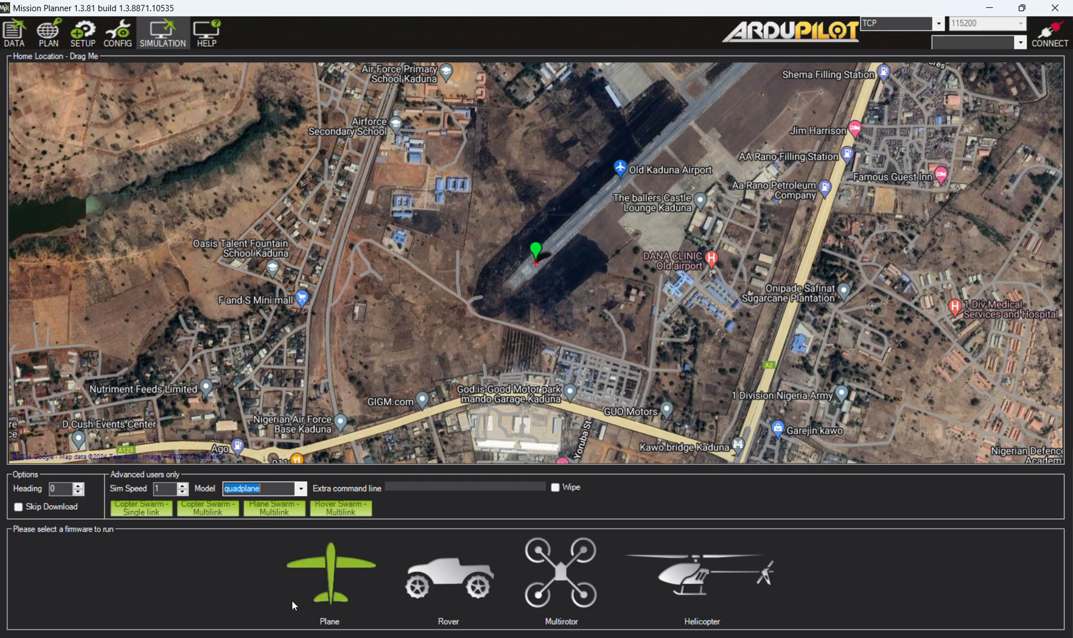
pyautogui.click(332, 557)
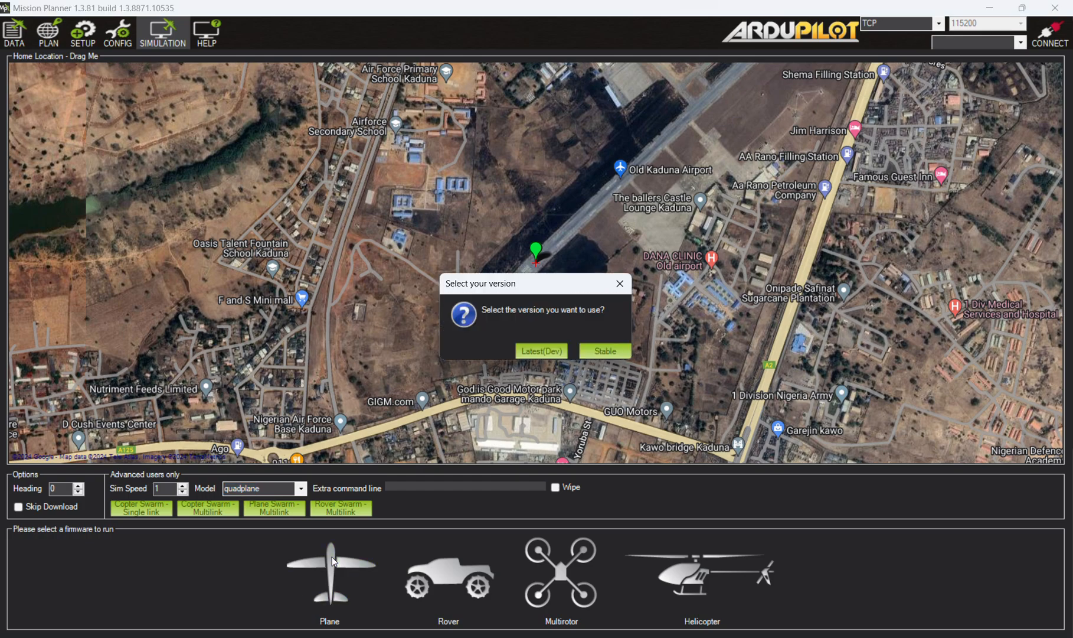
pyautogui.click(546, 351)
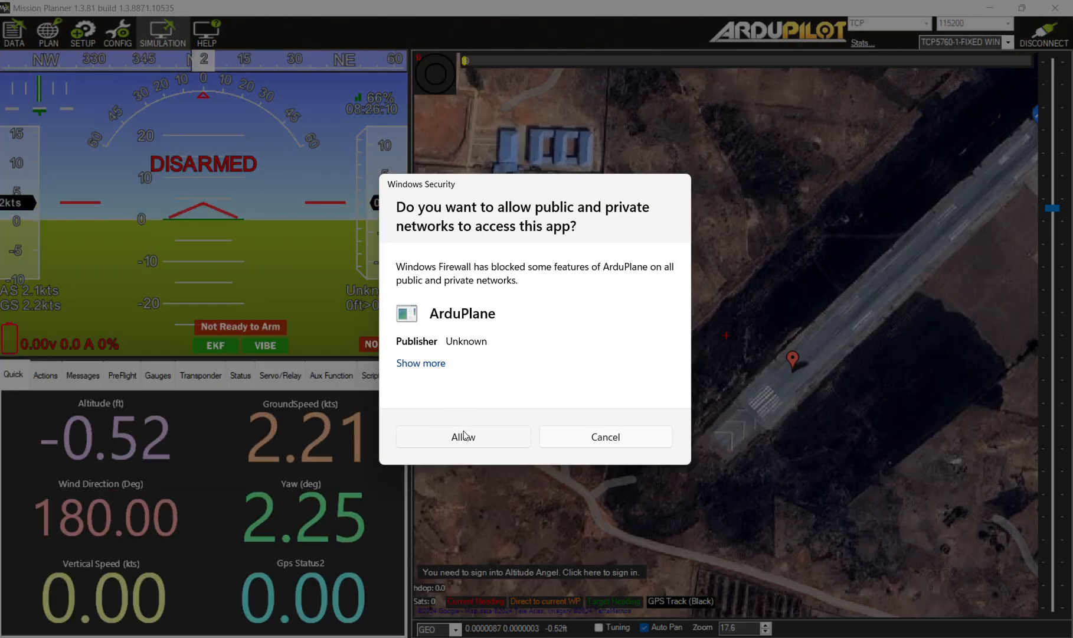
pyautogui.click(464, 435)
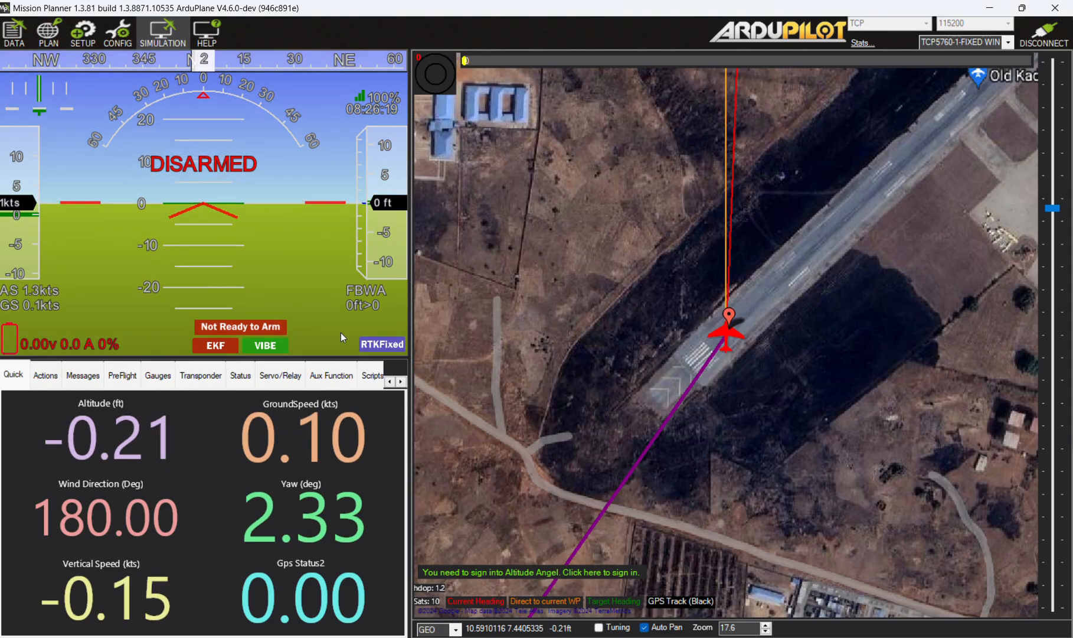
# Step: Examine the simulated aircraft's location on the map, from the world view down to the runway threshold
pyautogui.scroll(-4, 772, 339)
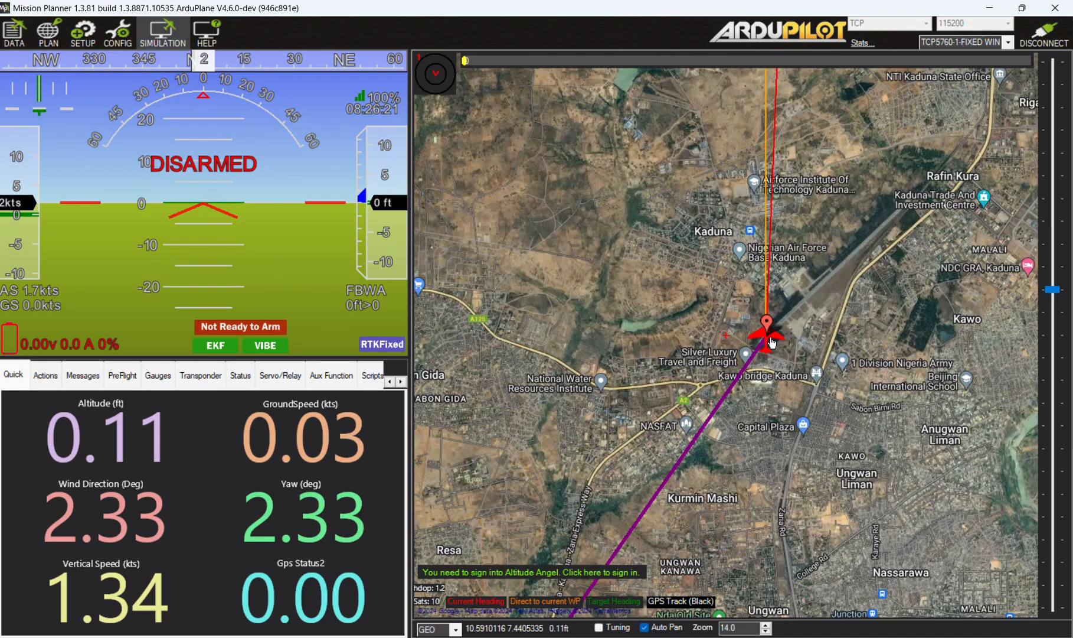
pyautogui.scroll(-12, 772, 340)
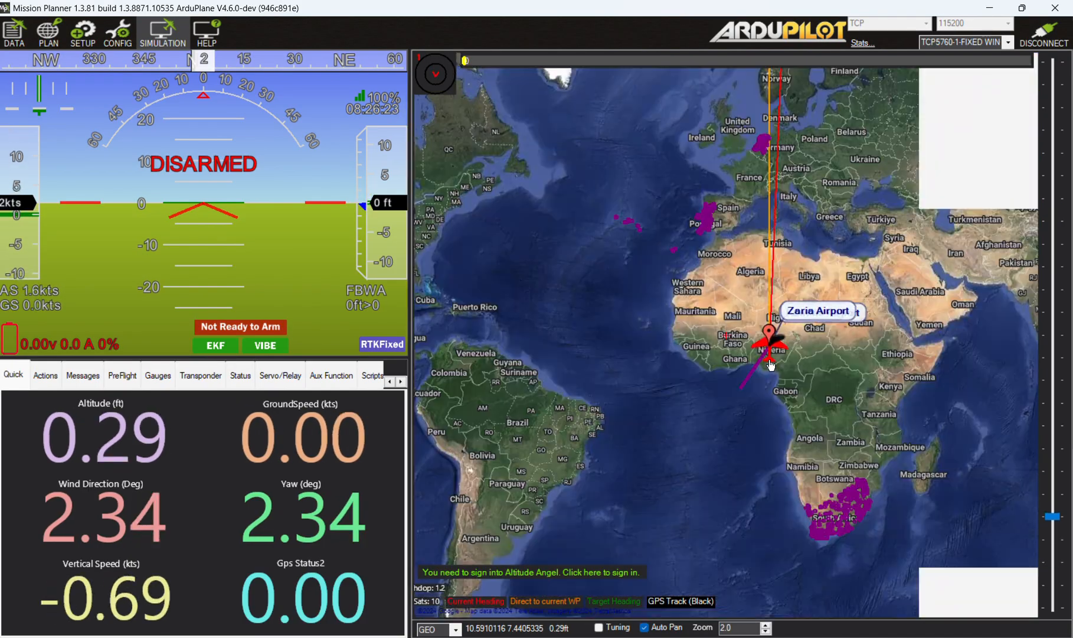
pyautogui.scroll(10, 770, 365)
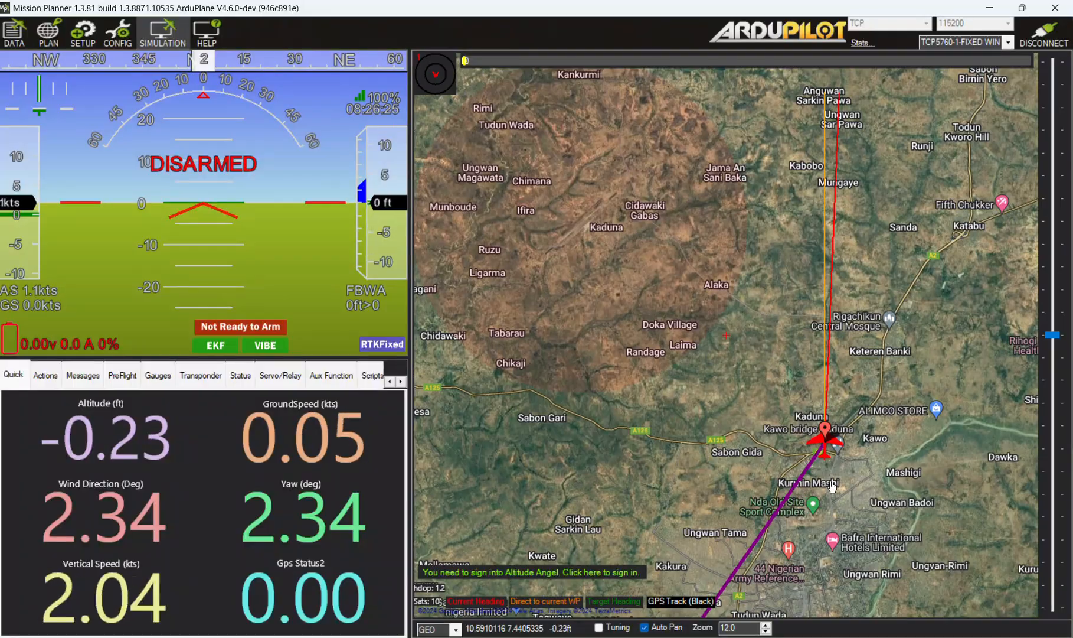
pyautogui.scroll(6, 831, 485)
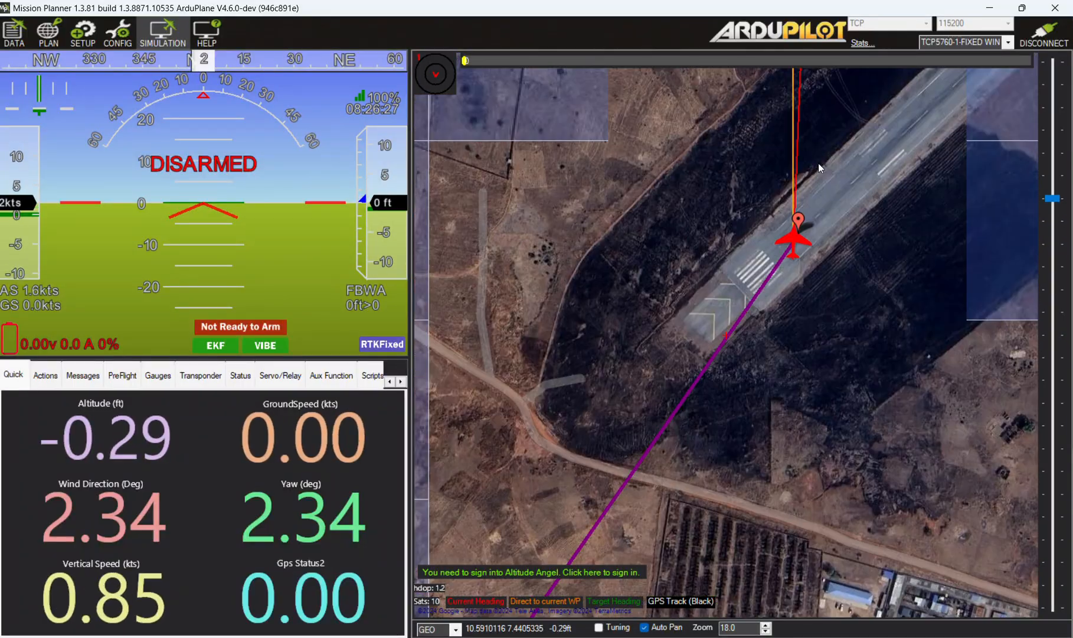
pyautogui.scroll(2, 818, 165)
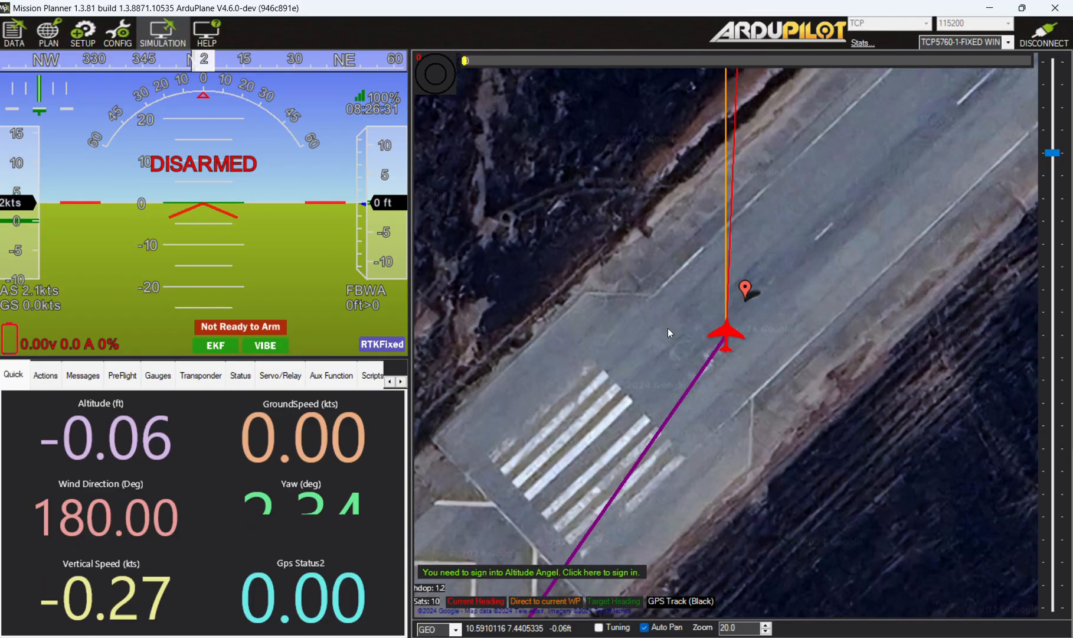
# Step: Look through the simulated vehicle's messages, preflight checks and gauges, and return to the available flight actions
pyautogui.click(51, 378)
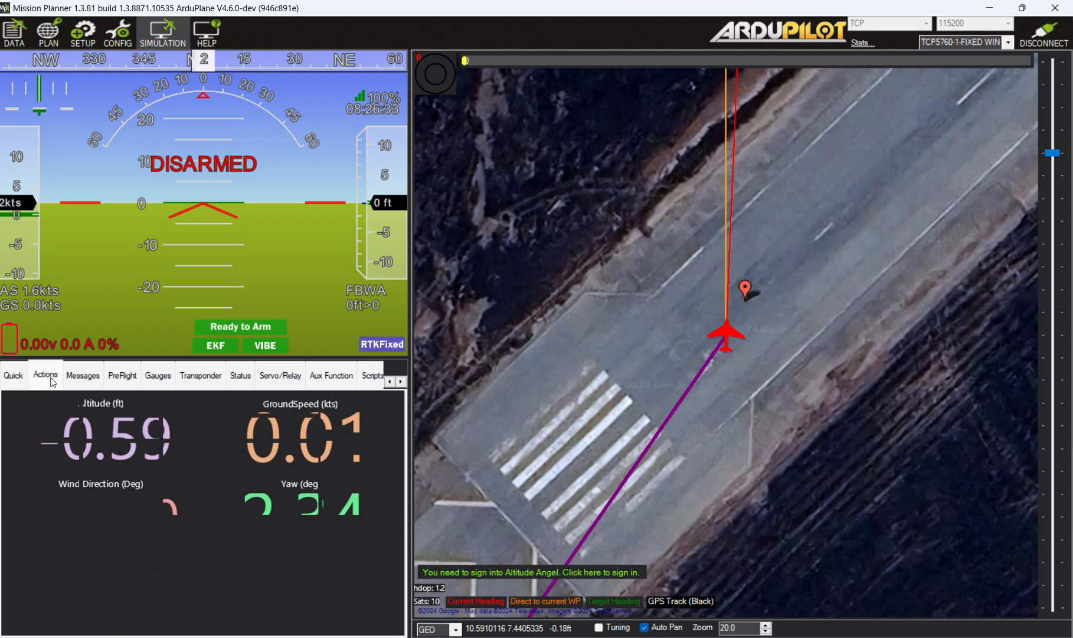
pyautogui.click(89, 377)
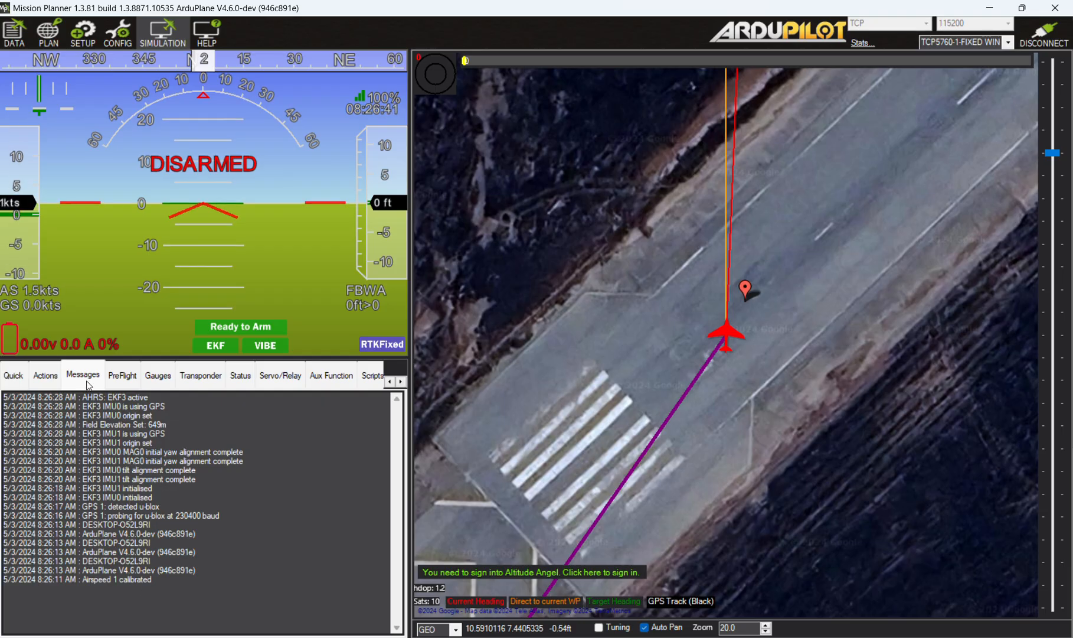
pyautogui.click(125, 376)
pyautogui.click(159, 383)
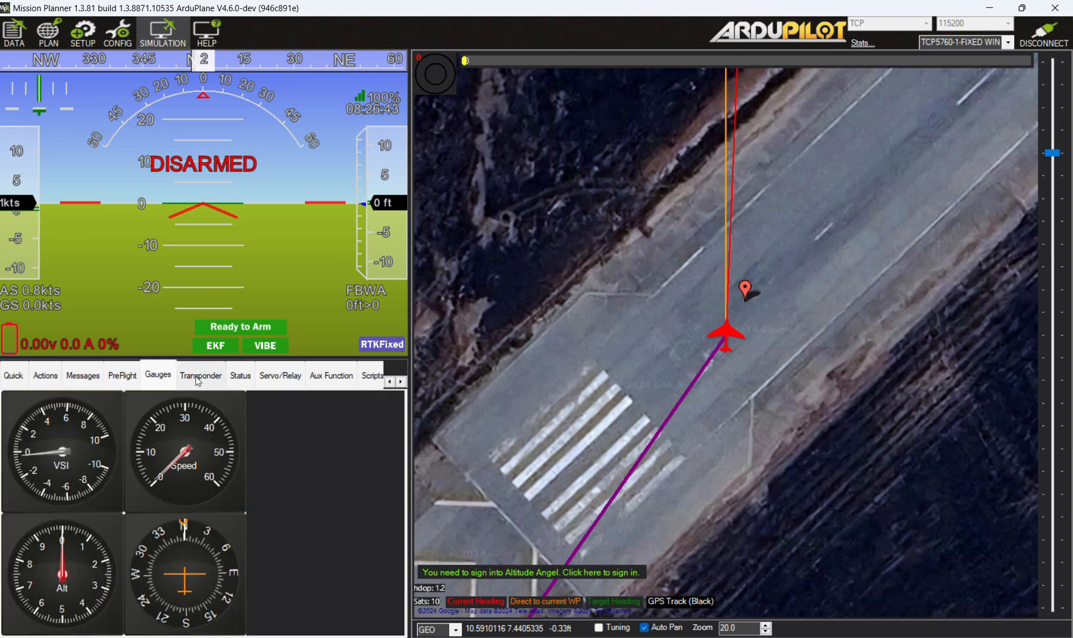
pyautogui.click(50, 377)
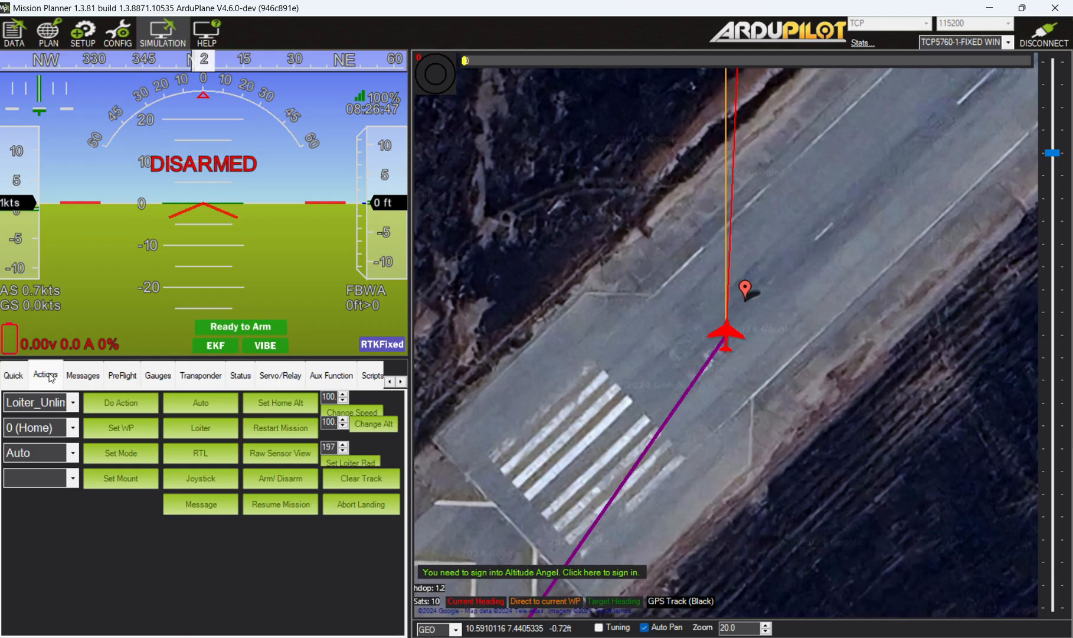